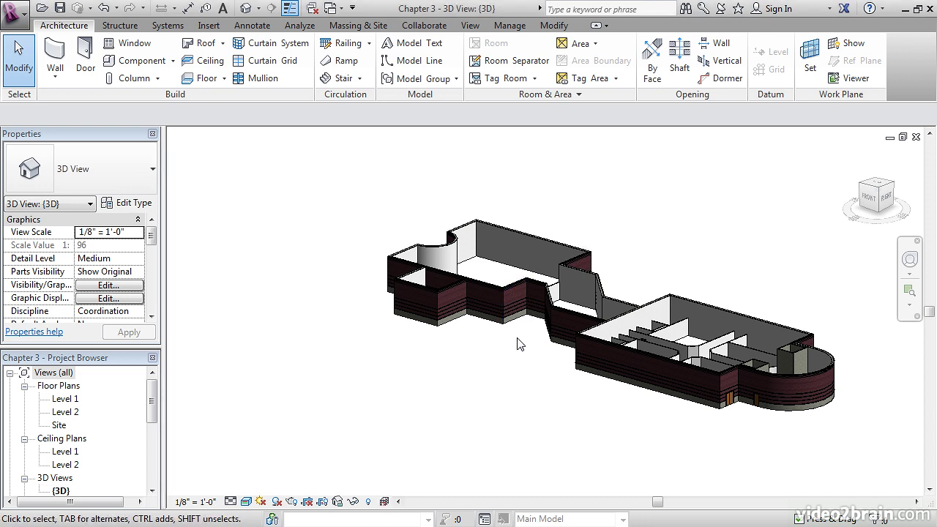
# Examine the open junction between the angled corridor and the larger building wing in the 3D view
pyautogui.keyDown('shift'); pyautogui.moveTo(496, 335); pyautogui.dragTo(512, 346, button='middle'); pyautogui.keyUp('shift')
pyautogui.scroll(3, 513, 346)
pyautogui.scroll(4, 510, 349)
pyautogui.keyDown('shift'); pyautogui.moveTo(458, 406); pyautogui.dragTo(575, 317, button='middle'); pyautogui.keyUp('shift')
pyautogui.scroll(3, 493, 367)
pyautogui.scroll(-4, 512, 372)
pyautogui.scroll(4, 481, 371)
pyautogui.scroll(2, 564, 358)
pyautogui.scroll(2, 736, 383)
pyautogui.scroll(2, 651, 401)
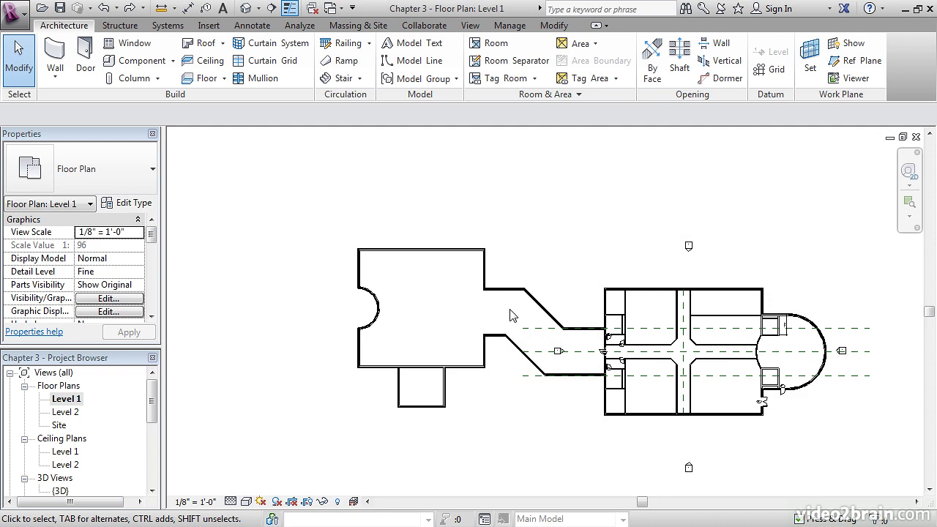
# On Level 1, draw an Interior - 6 1/8" Partition (2-hr) wall across the corridor's open end, between the wing's two exterior brick wall corners
pyautogui.scroll(5, 510, 309)
pyautogui.moveTo(471, 332)
pyautogui.mouseDown(button='middle')
pyautogui.moveTo(447, 293)
pyautogui.moveTo(452, 393)
pyautogui.mouseUp(button='middle')
pyautogui.scroll(4, 423, 309)
pyautogui.moveTo(417, 310)
pyautogui.mouseDown(button='middle')
pyautogui.moveTo(441, 330)
pyautogui.moveTo(422, 354)
pyautogui.mouseUp(button='middle')
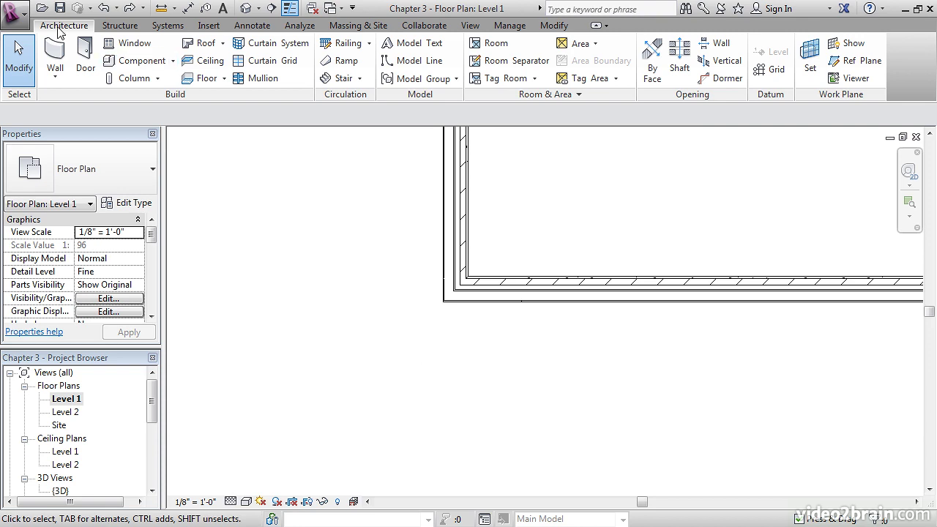
pyautogui.click(55, 53)
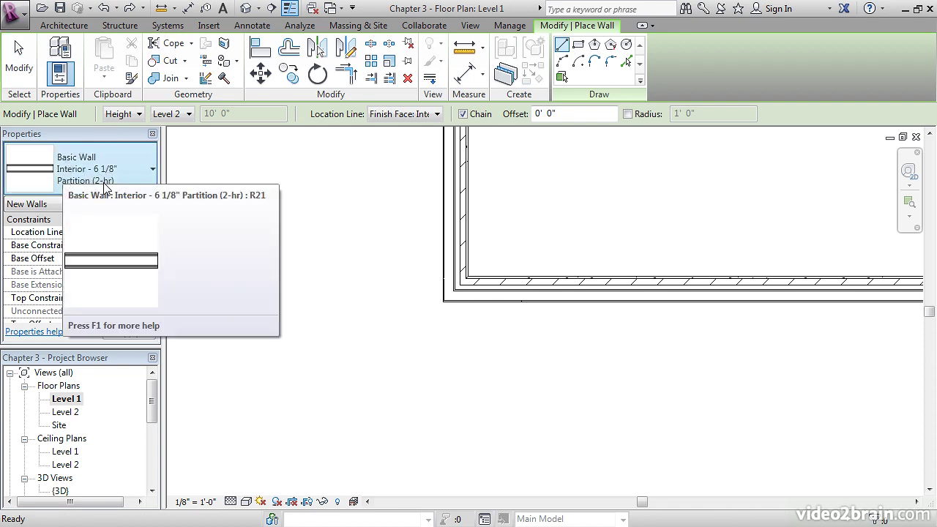
pyautogui.scroll(4, 395, 330)
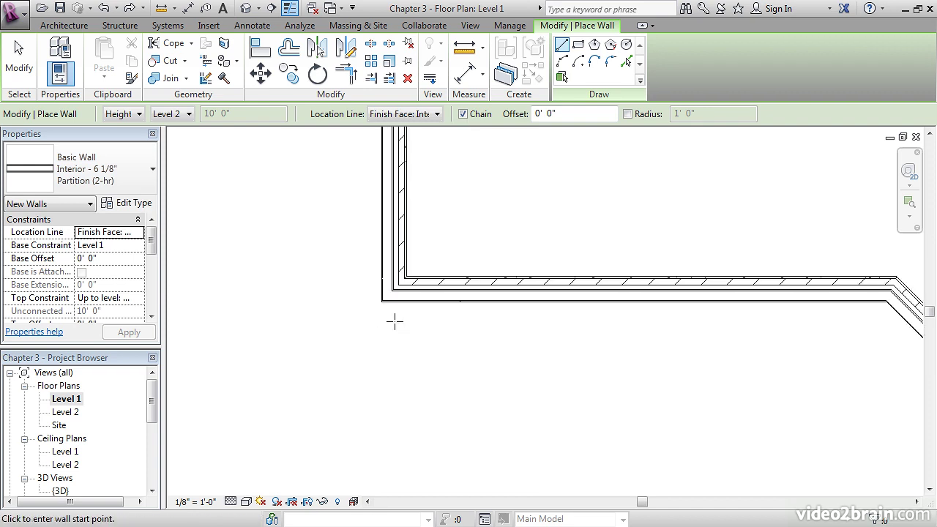
pyautogui.scroll(1, 366, 280)
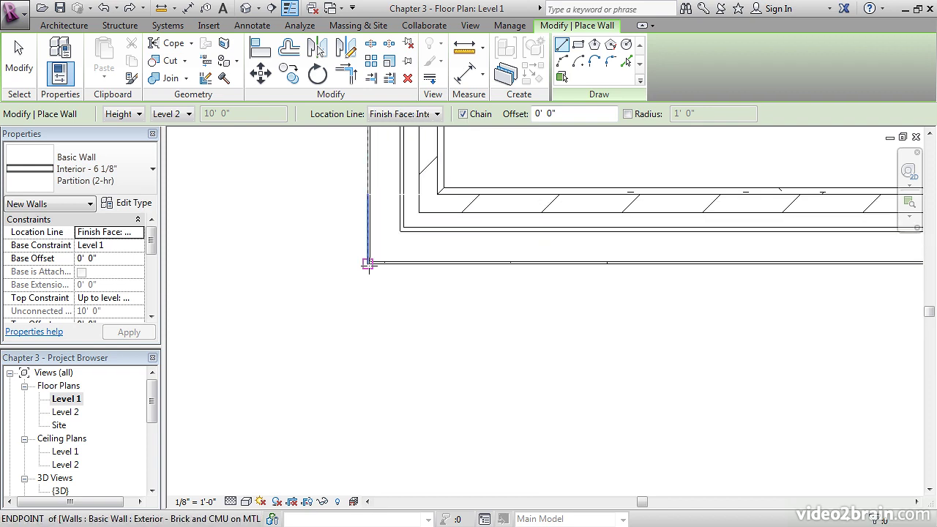
pyautogui.click(368, 262)
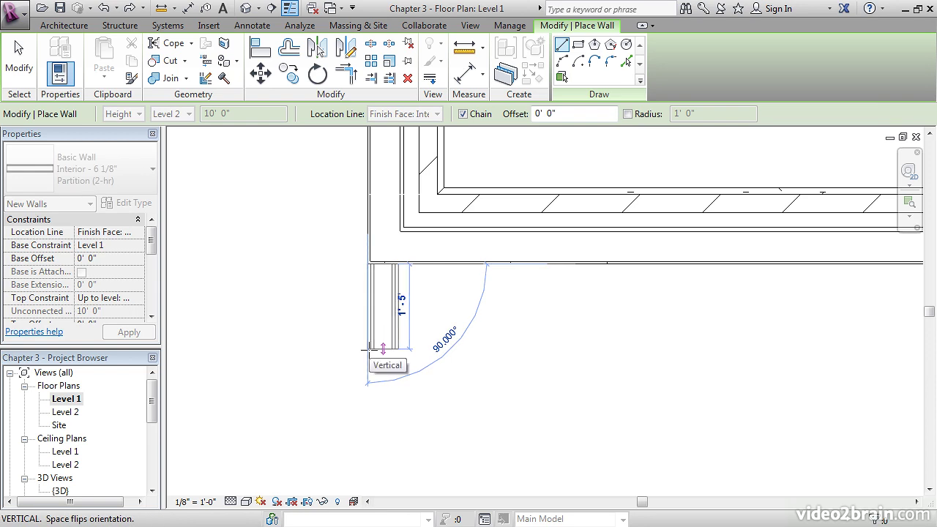
pyautogui.scroll(-3, 368, 350)
pyautogui.moveTo(376, 381); pyautogui.dragTo(398, 283, button='middle')
pyautogui.scroll(2, 397, 278)
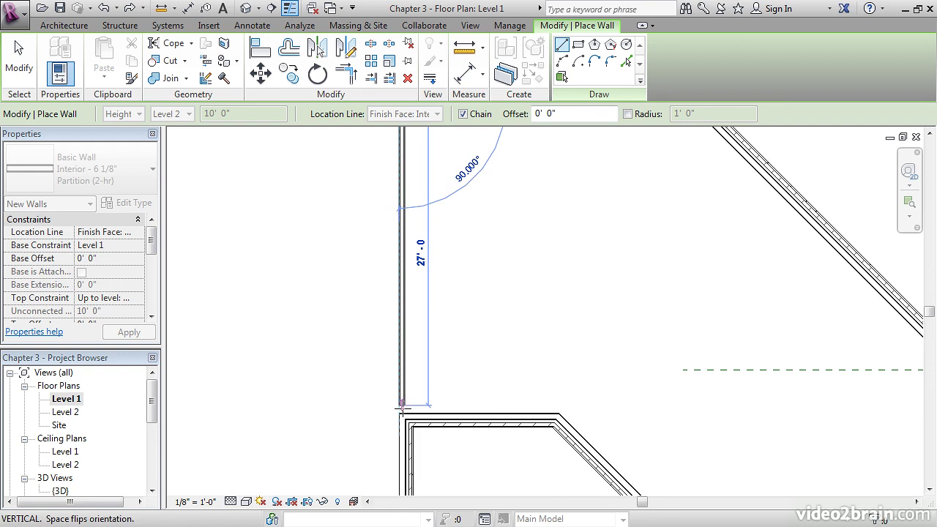
pyautogui.click(398, 412)
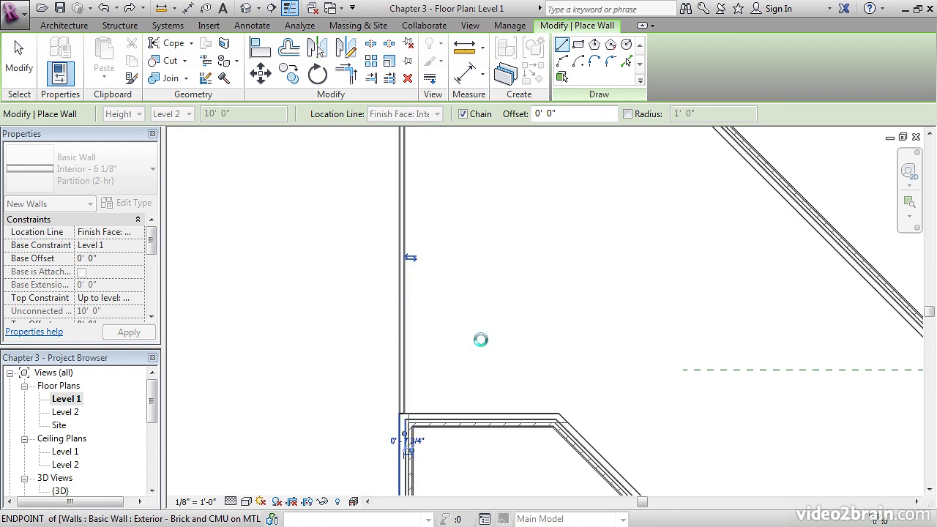
pyautogui.press('Escape')
pyautogui.press('Escape')
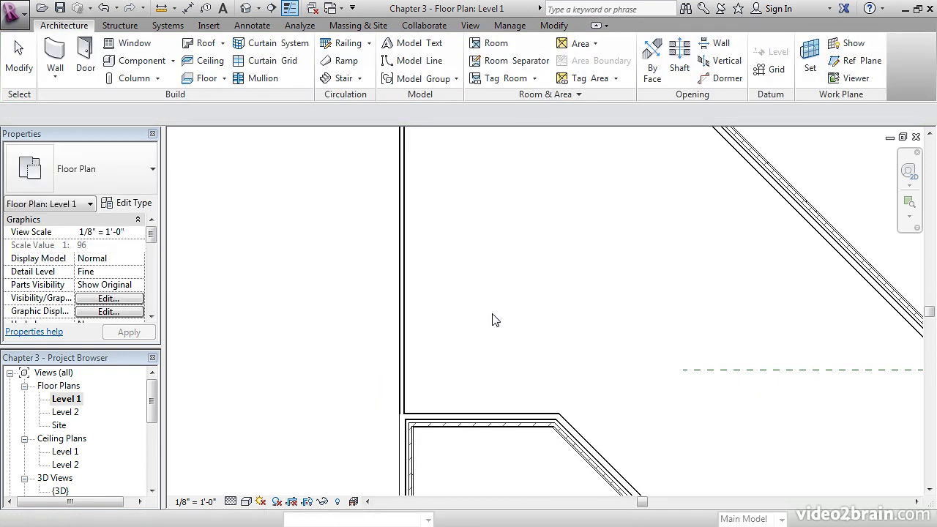
# Load the Passage Opening-Elliptical Arch component family from the Openings folder of the US Imperial library
pyautogui.scroll(-1, 471, 318)
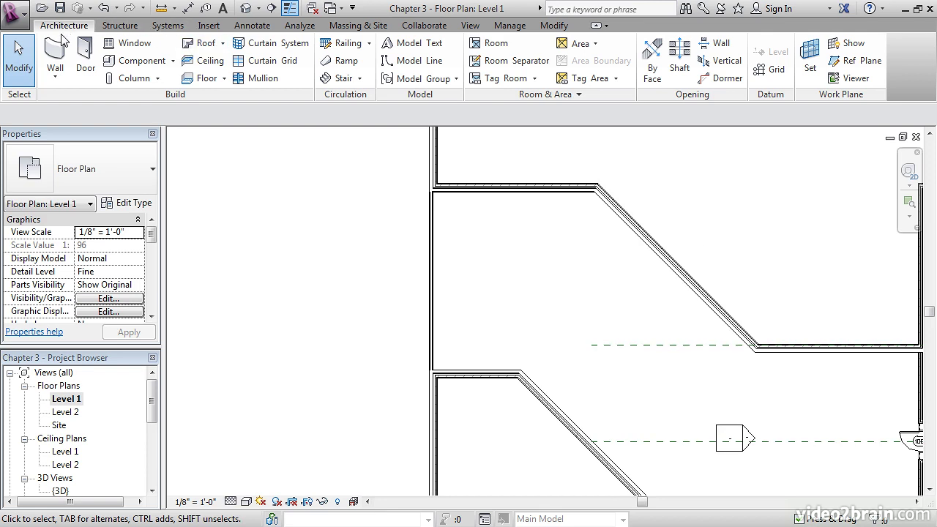
pyautogui.click(132, 62)
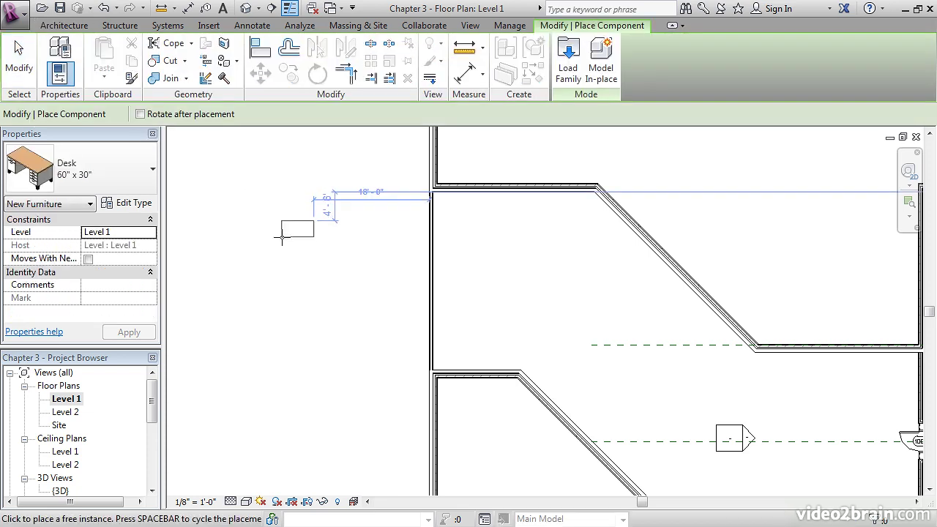
pyautogui.click(568, 71)
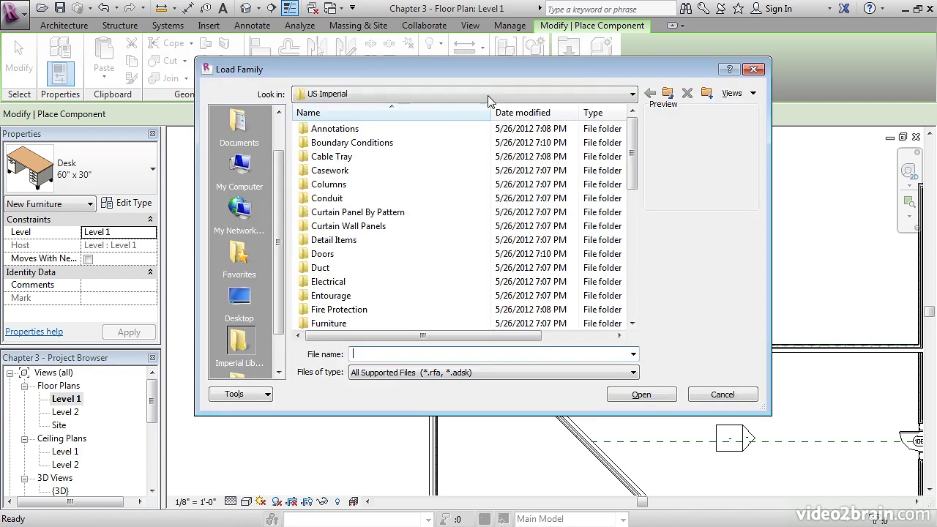
pyautogui.moveTo(633, 143); pyautogui.dragTo(634, 184)
pyautogui.doubleClick(354, 282)
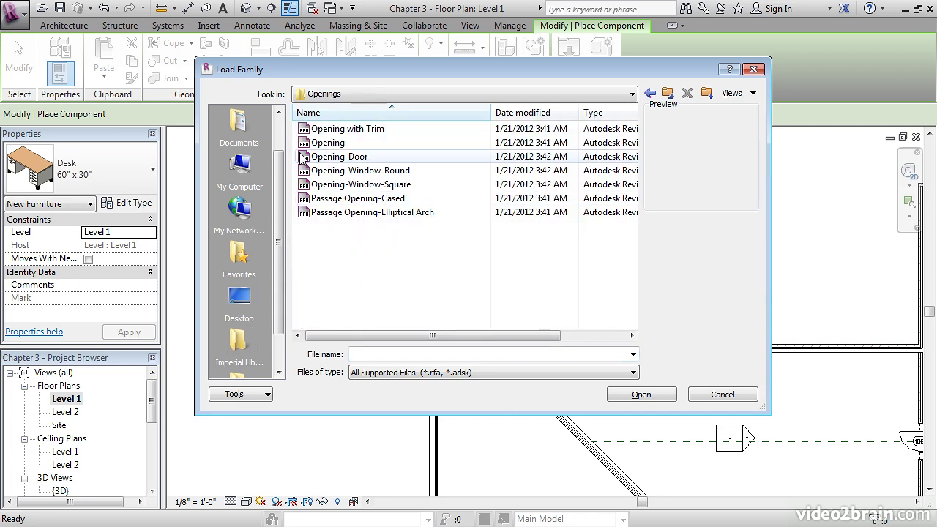
pyautogui.click(372, 214)
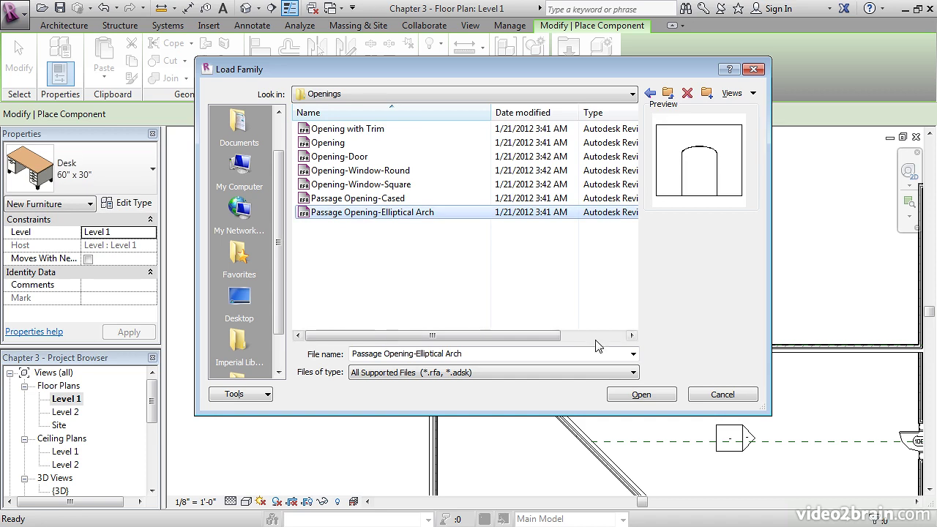
pyautogui.click(622, 393)
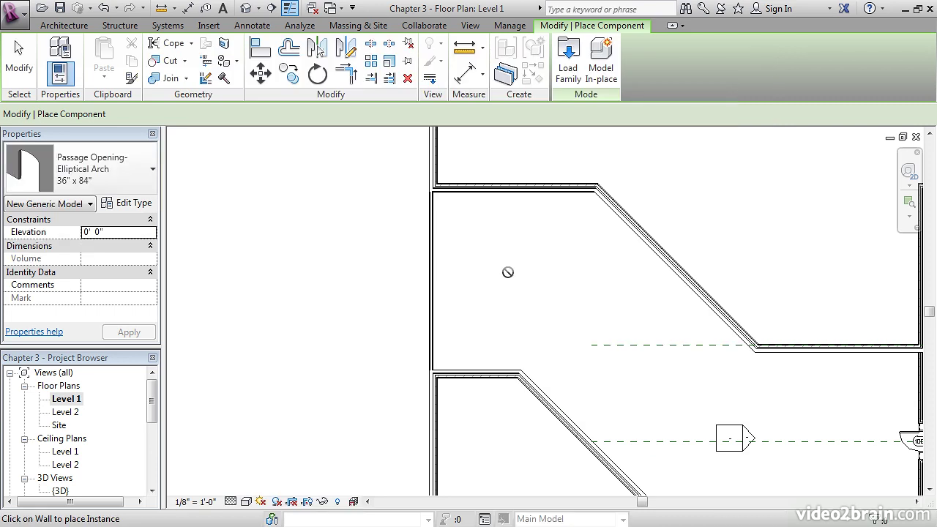
# Place a 36" x 84" elliptical arch passage opening at the middle of the new partition wall
pyautogui.moveTo(527, 303); pyautogui.dragTo(475, 309, button='middle')
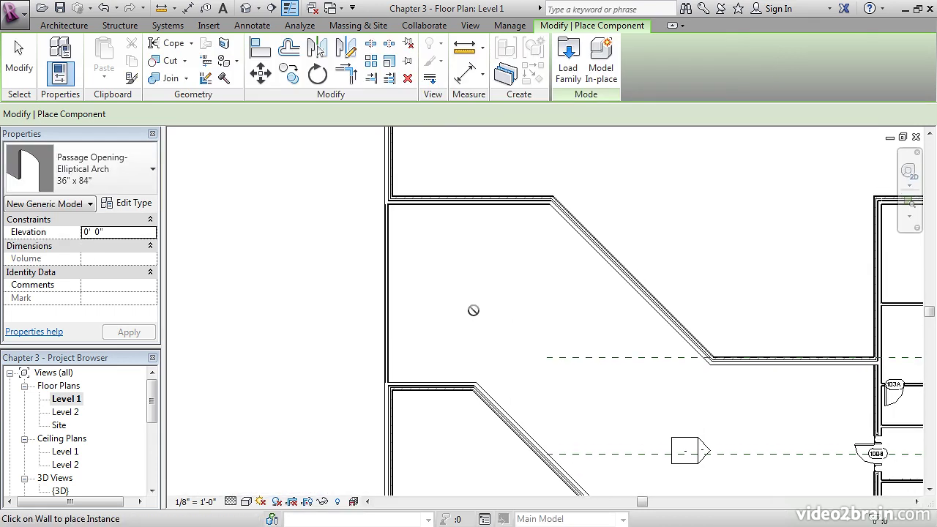
pyautogui.click(386, 293)
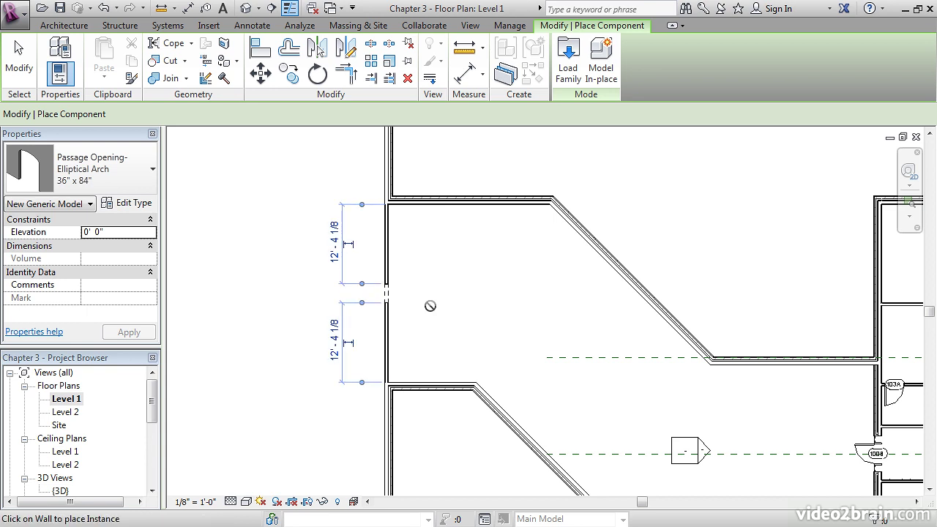
pyautogui.press('Escape')
pyautogui.press('Escape')
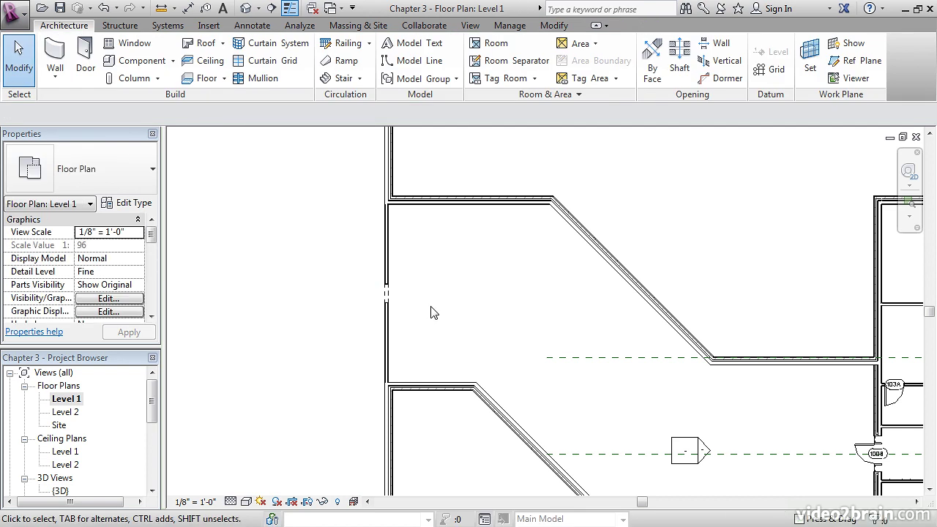
# Duplicate the arch opening's type as 84" x 84" and set its width to 84"
pyautogui.scroll(4, 361, 295)
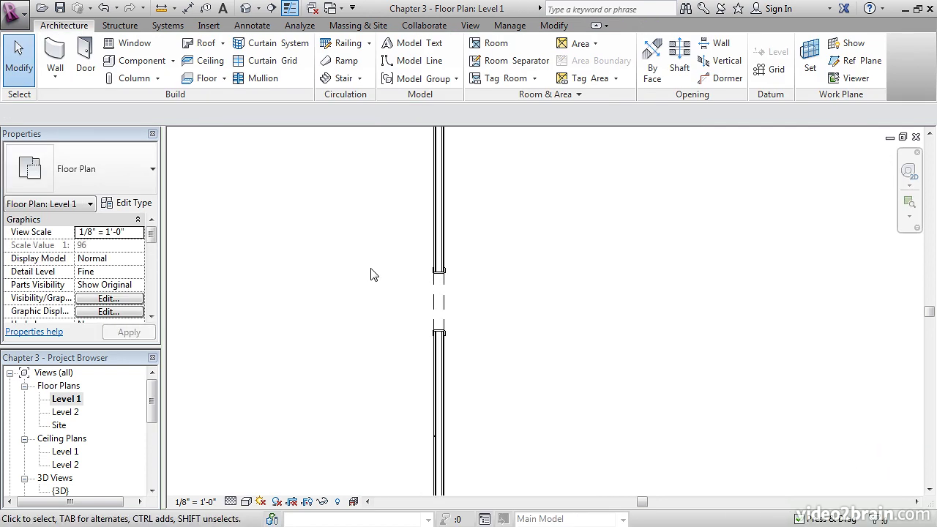
pyautogui.click(429, 314)
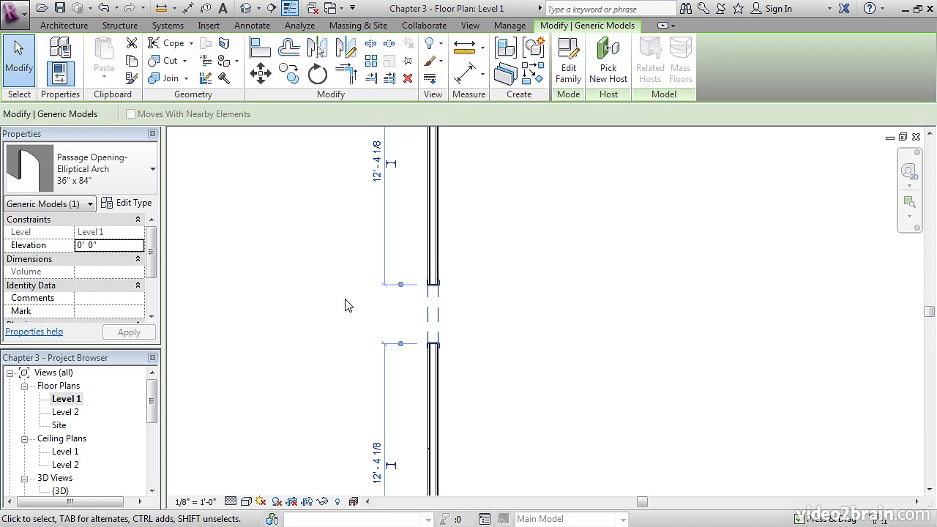
pyautogui.click(143, 184)
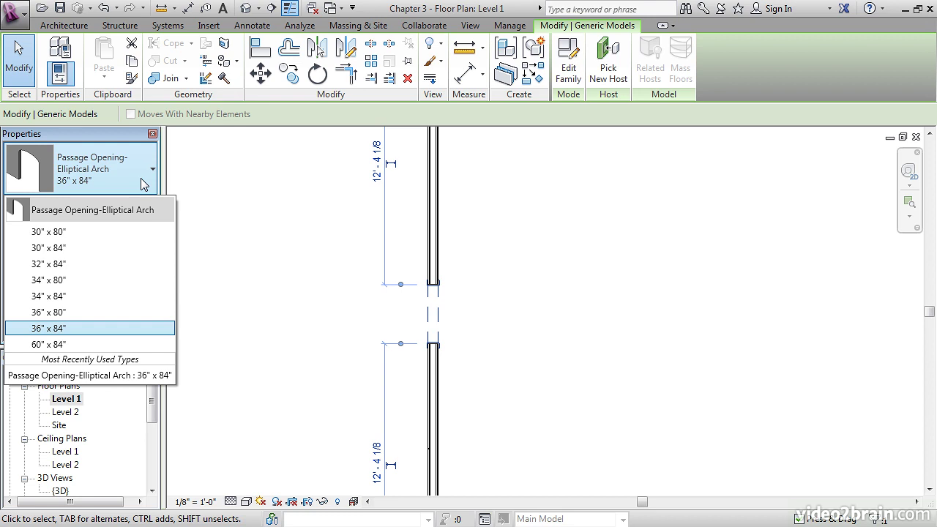
pyautogui.click(178, 178)
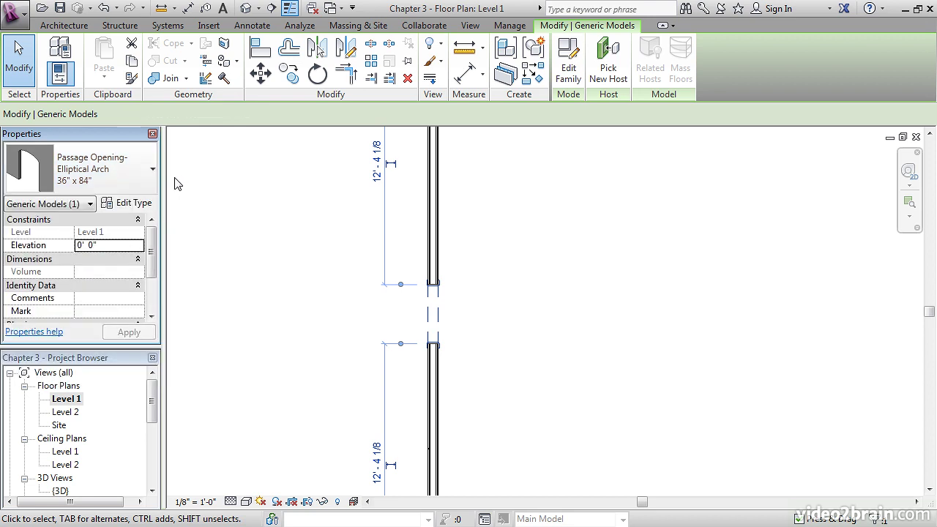
pyautogui.click(134, 205)
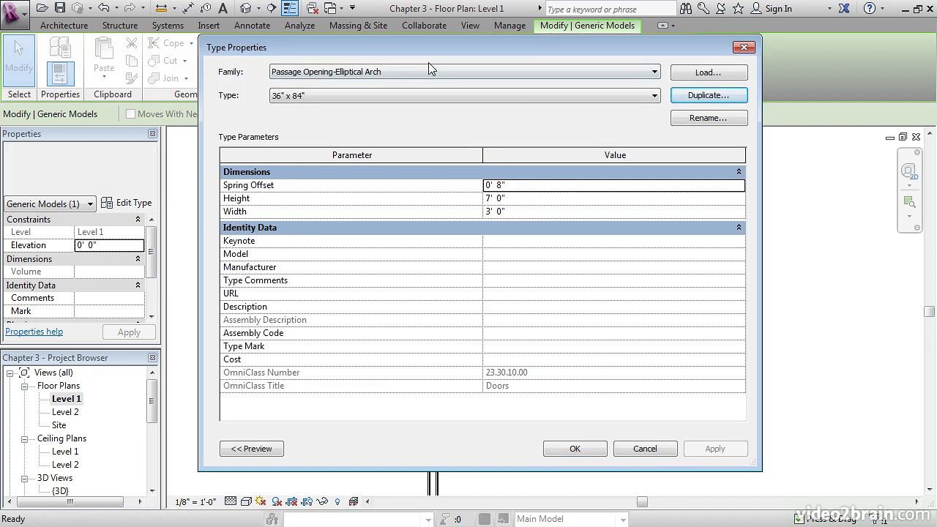
pyautogui.click(701, 103)
pyautogui.click(540, 180)
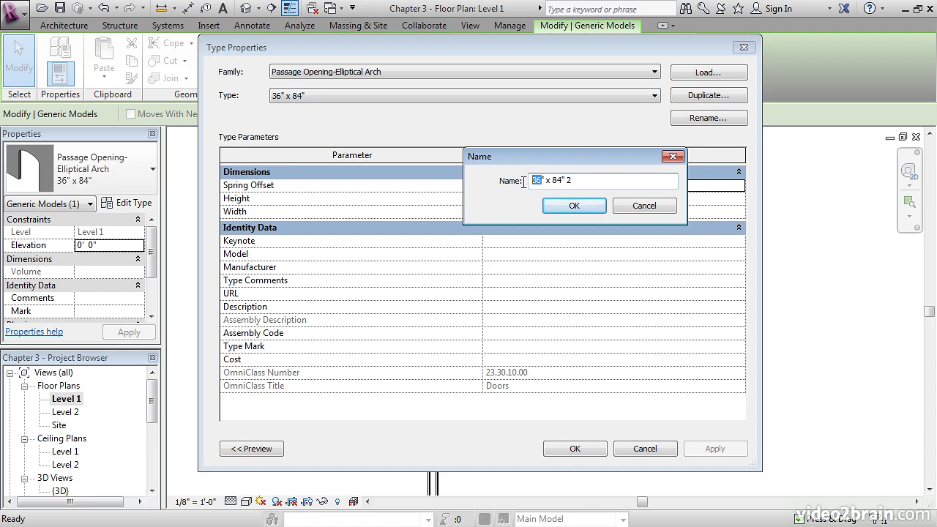
pyautogui.write('84')
pyautogui.press('BackSpace')
pyautogui.click(573, 205)
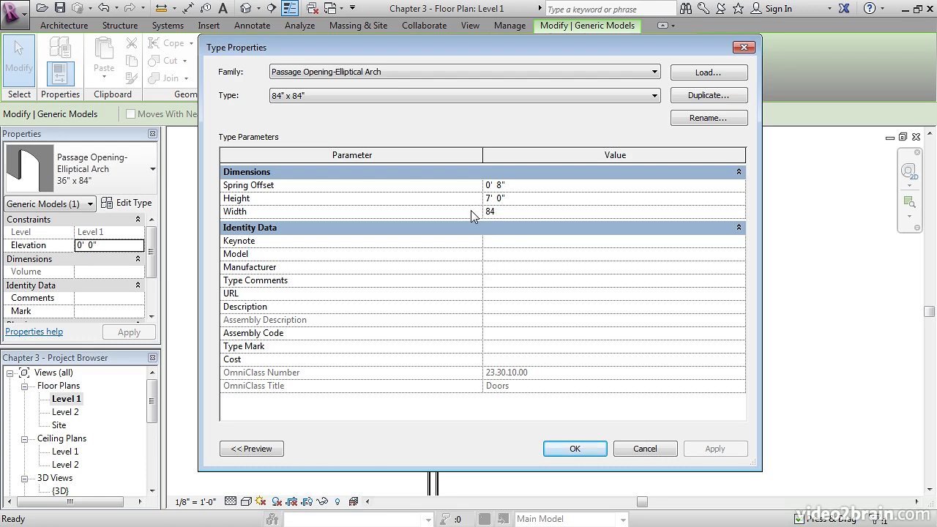
pyautogui.press('Return')
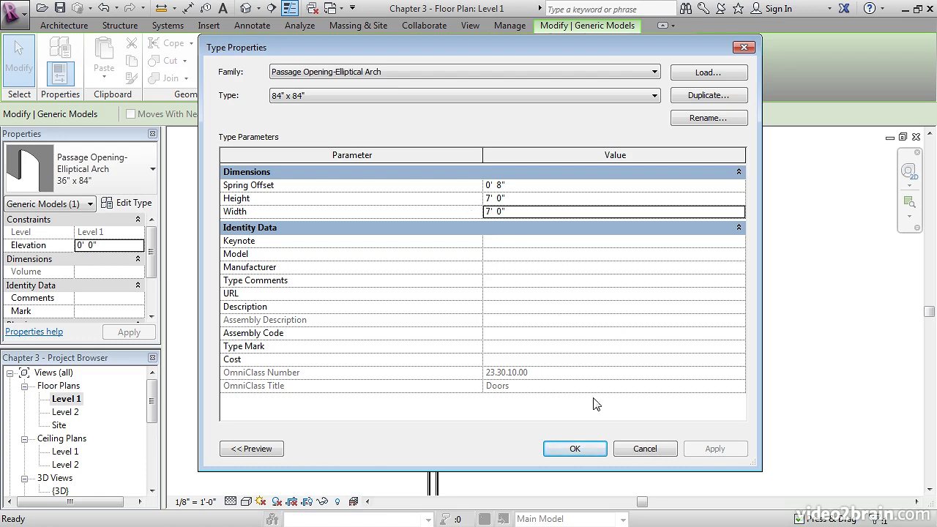
pyautogui.click(574, 449)
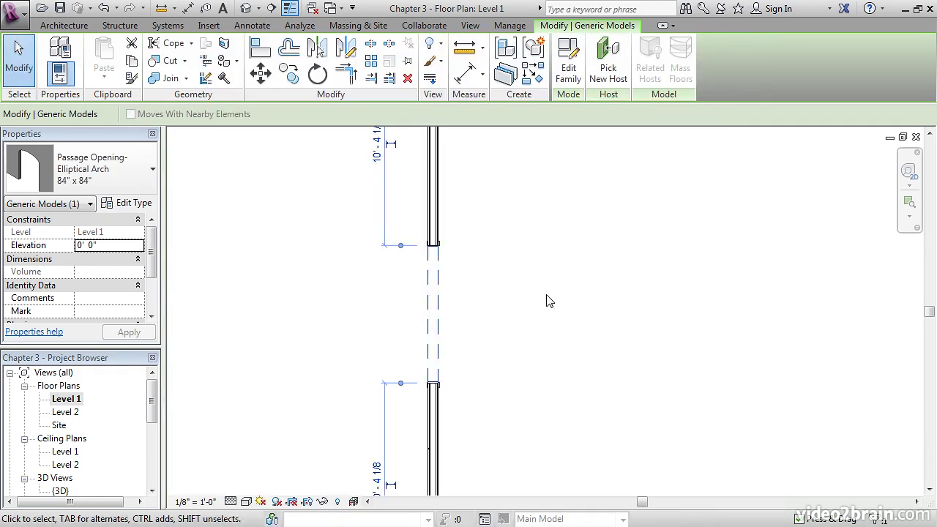
# Inspect the widened arch opening in the partition wall from several angles in the default 3D view
pyautogui.scroll(-4, 543, 298)
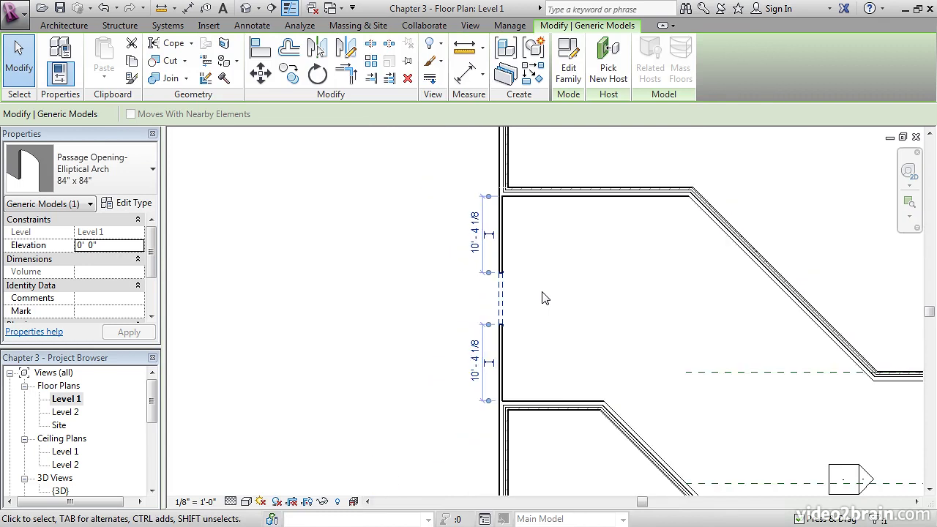
pyautogui.click(245, 9)
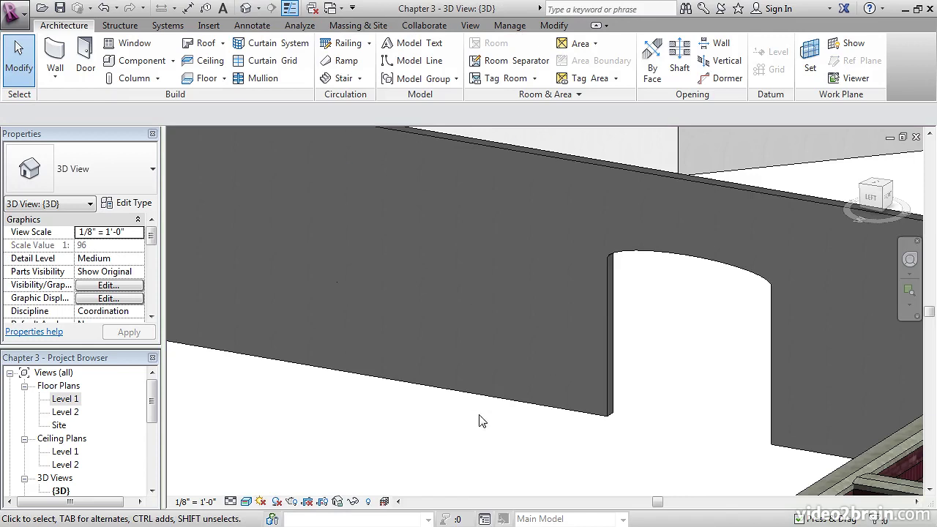
pyautogui.keyDown('shift'); pyautogui.moveTo(505, 442); pyautogui.dragTo(487, 461, button='middle'); pyautogui.keyUp('shift')
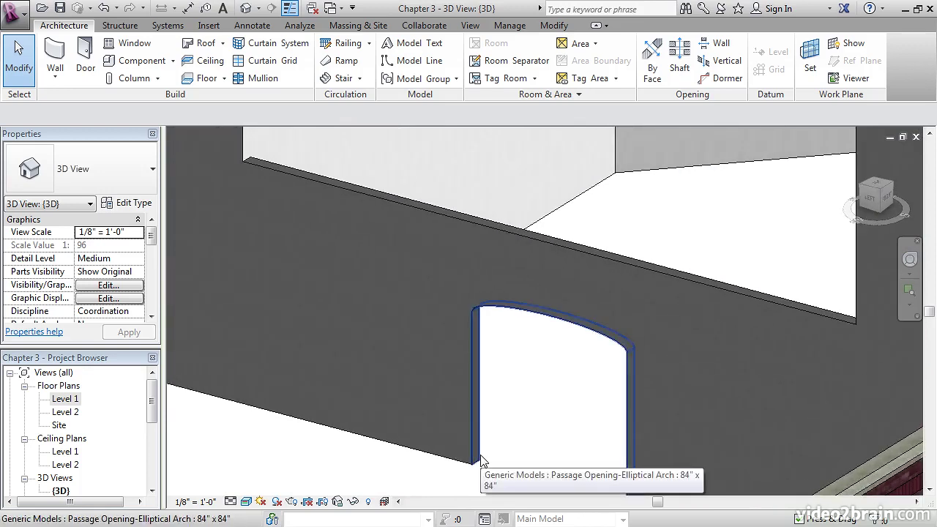
pyautogui.click(481, 460)
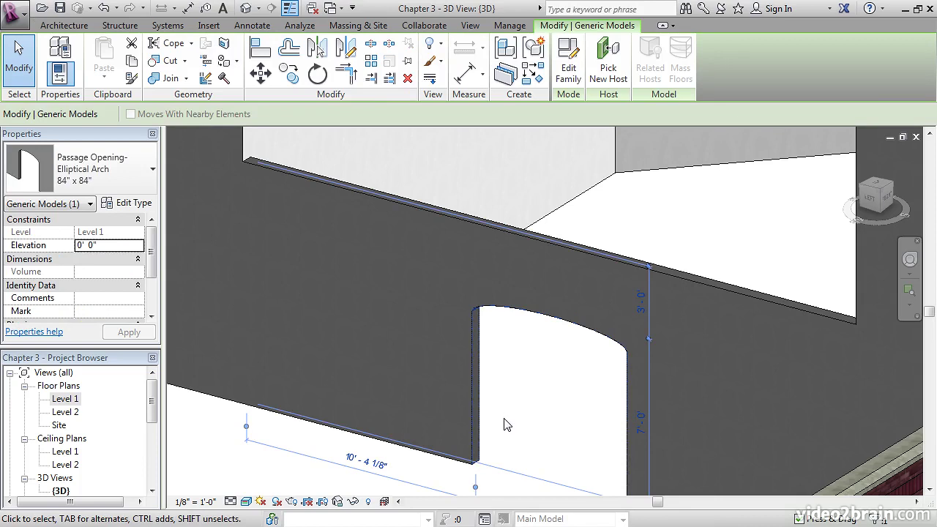
pyautogui.moveTo(499, 444)
pyautogui.keyDown('shift'); pyautogui.mouseDown(button='middle')
pyautogui.moveTo(589, 444)
pyautogui.moveTo(634, 429)
pyautogui.moveTo(644, 412)
pyautogui.moveTo(591, 414)
pyautogui.moveTo(577, 429)
pyautogui.moveTo(544, 435)
pyautogui.moveTo(529, 424)
pyautogui.moveTo(544, 381)
pyautogui.moveTo(534, 376)
pyautogui.mouseUp(button='middle'); pyautogui.keyUp('shift')
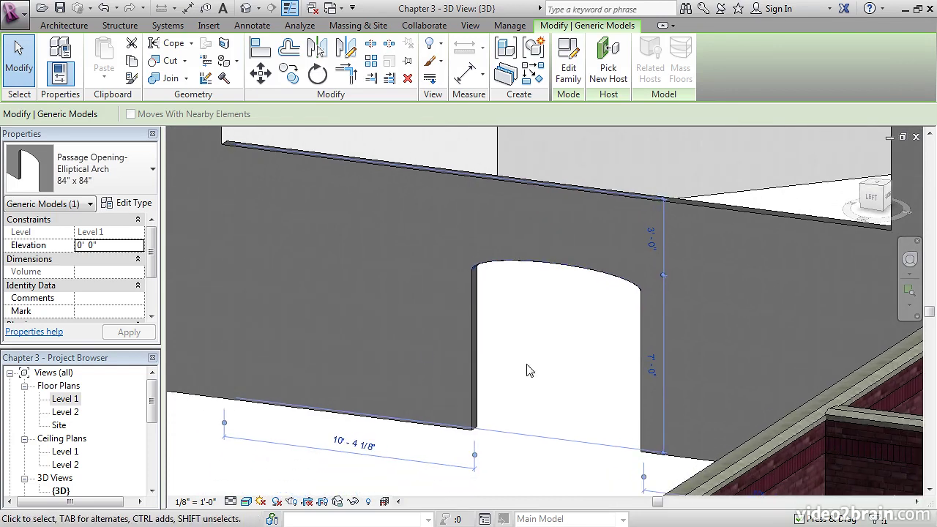
# Return to the Level 1 floor plan, deselect the arch opening and save the project
pyautogui.doubleClick(65, 400)
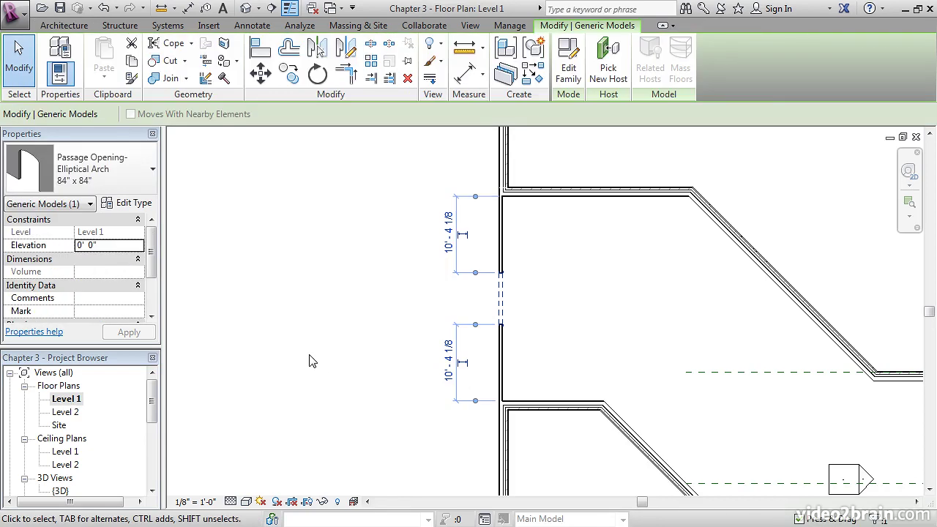
pyautogui.press('Escape')
pyautogui.middleClick(308, 355)
pyautogui.middleClick(309, 355)
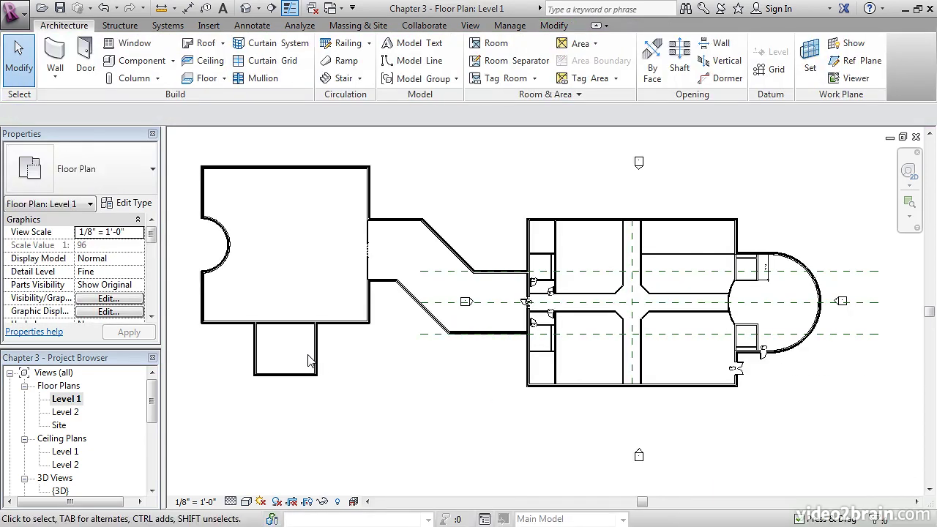
pyautogui.click(60, 8)
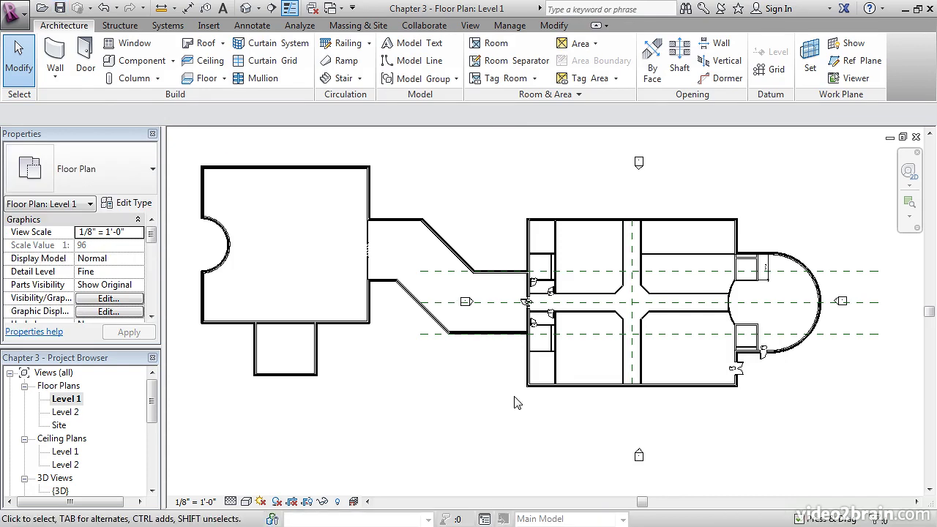